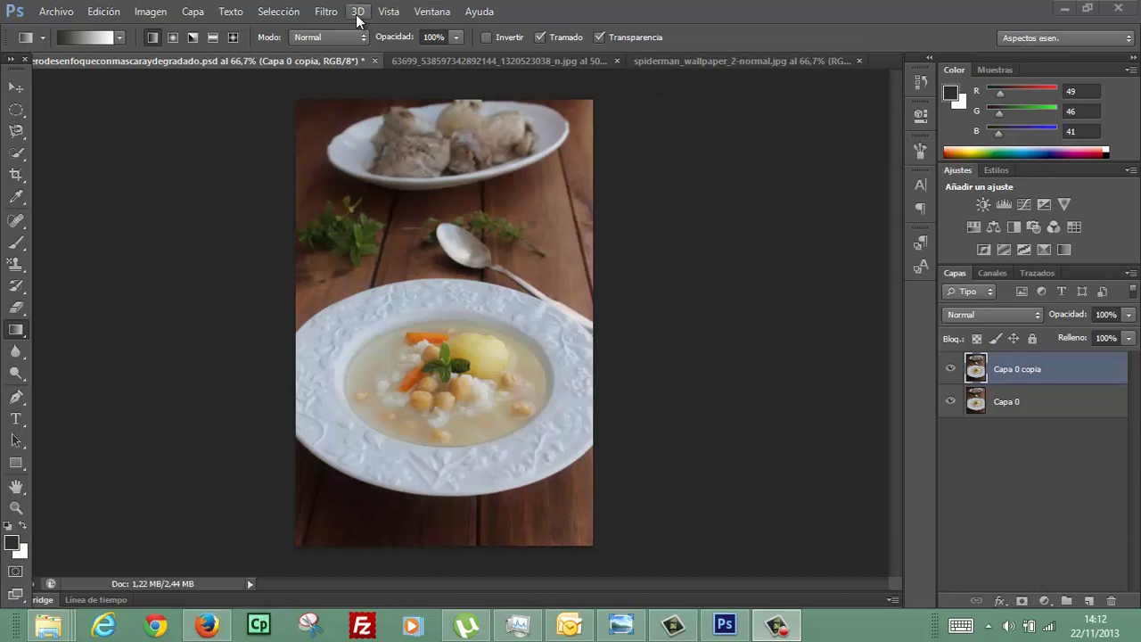
# Step: Open the Filtro menu for the Capa 0 copia layer
pyautogui.click(330, 13)
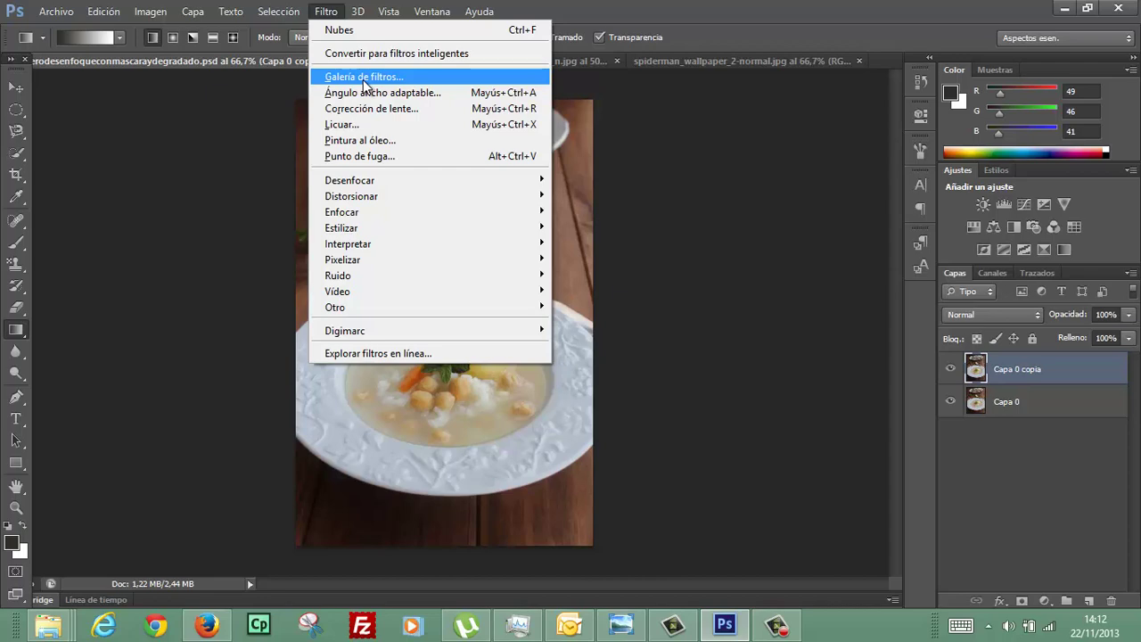
# Step: In the Filter Gallery, preview Texturizar from the Textura group with the Arenisca texture
pyautogui.click(365, 78)
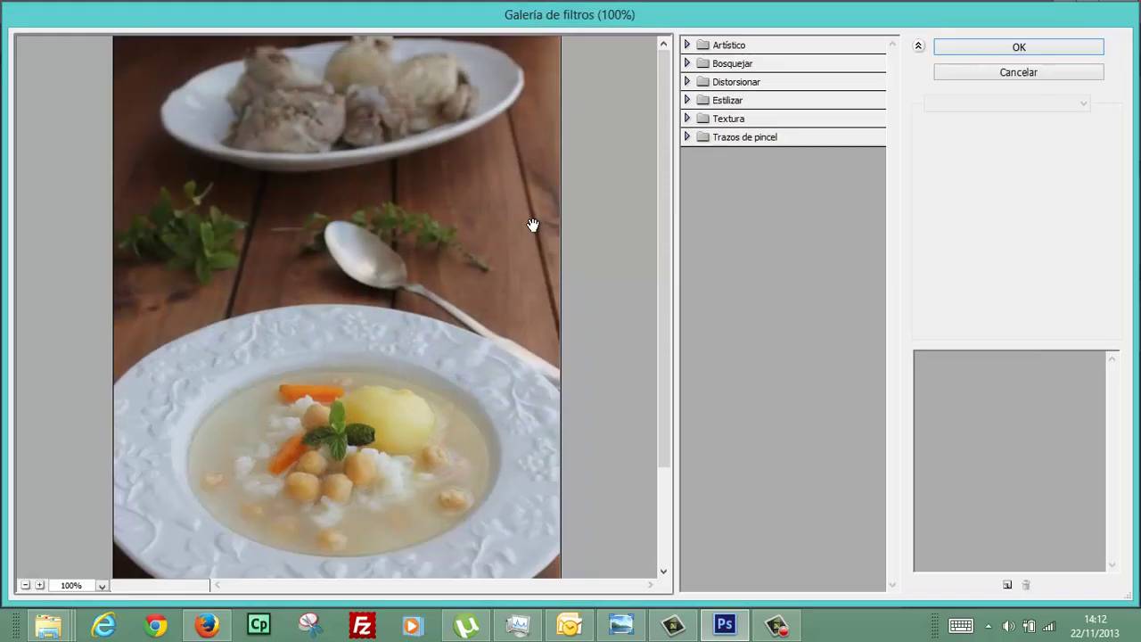
pyautogui.moveTo(666, 261)
pyautogui.mouseDown()
pyautogui.moveTo(664, 279)
pyautogui.moveTo(664, 259)
pyautogui.mouseUp()
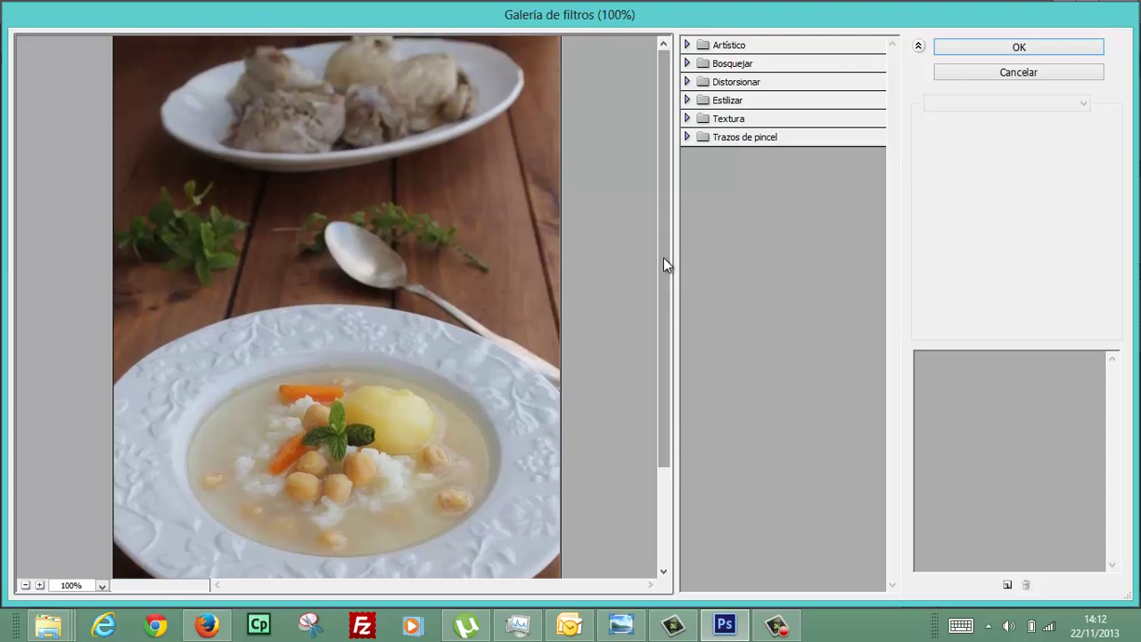
pyautogui.click(699, 120)
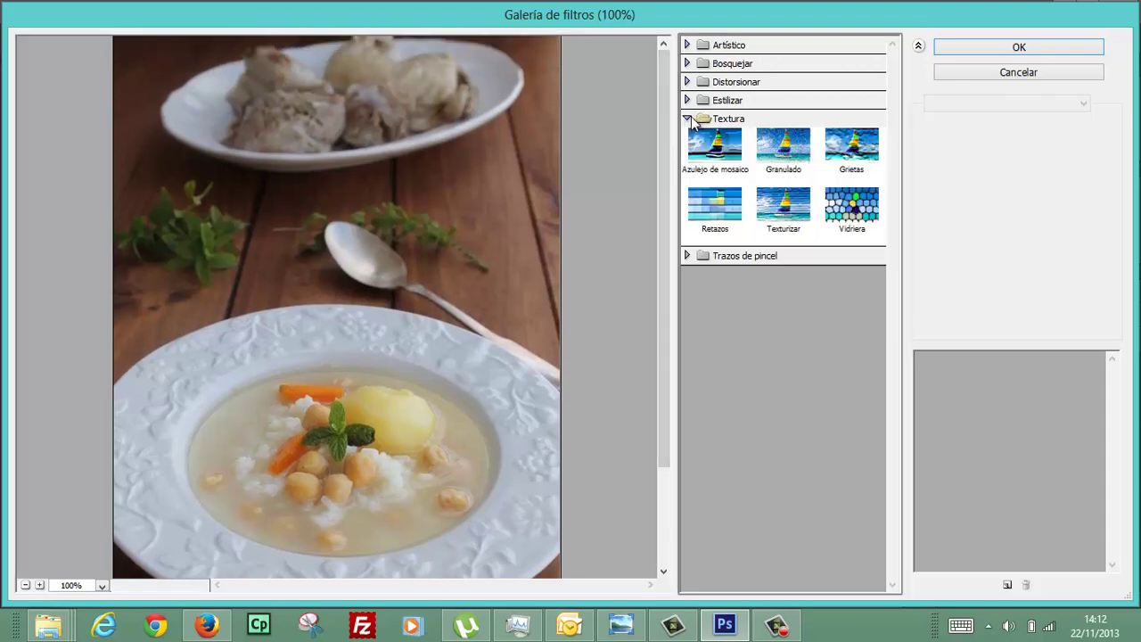
pyautogui.click(793, 217)
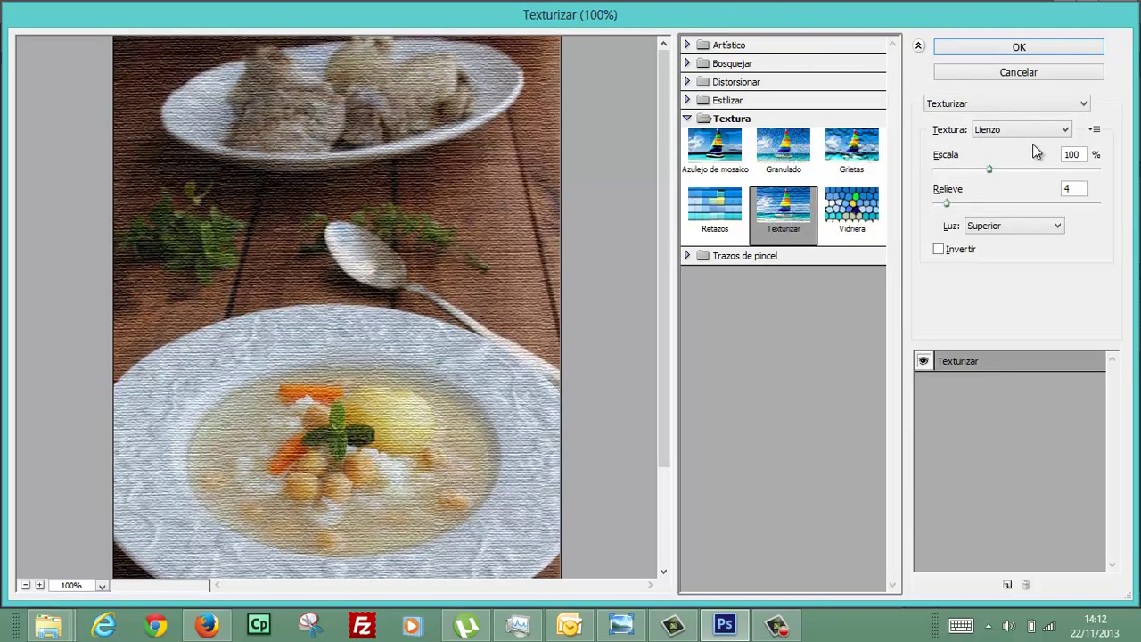
pyautogui.click(1064, 132)
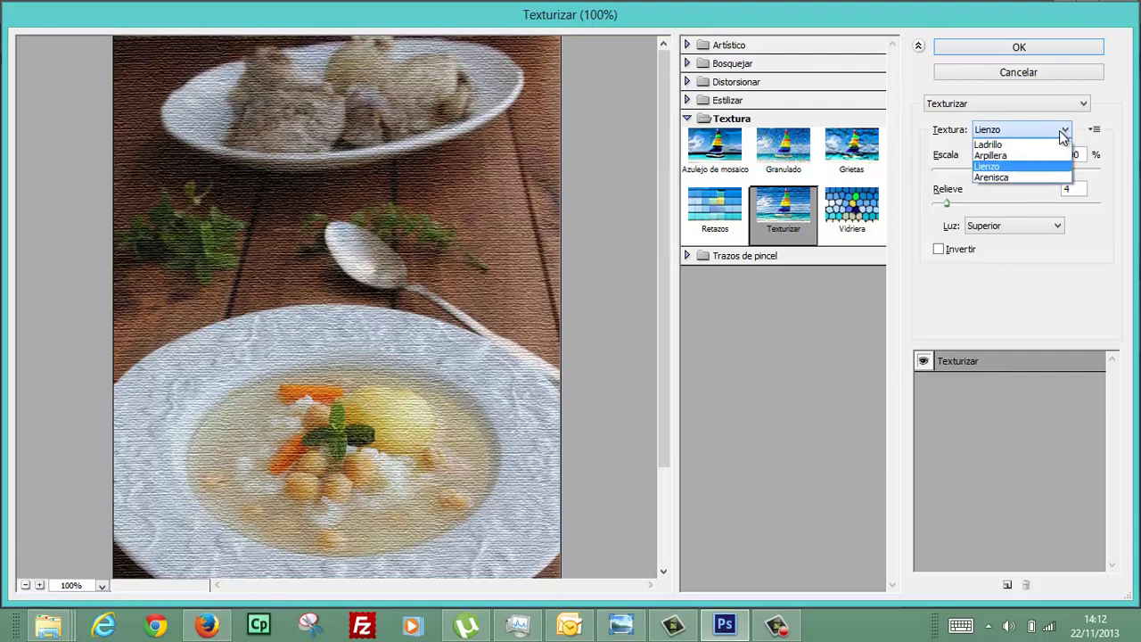
pyautogui.click(1013, 180)
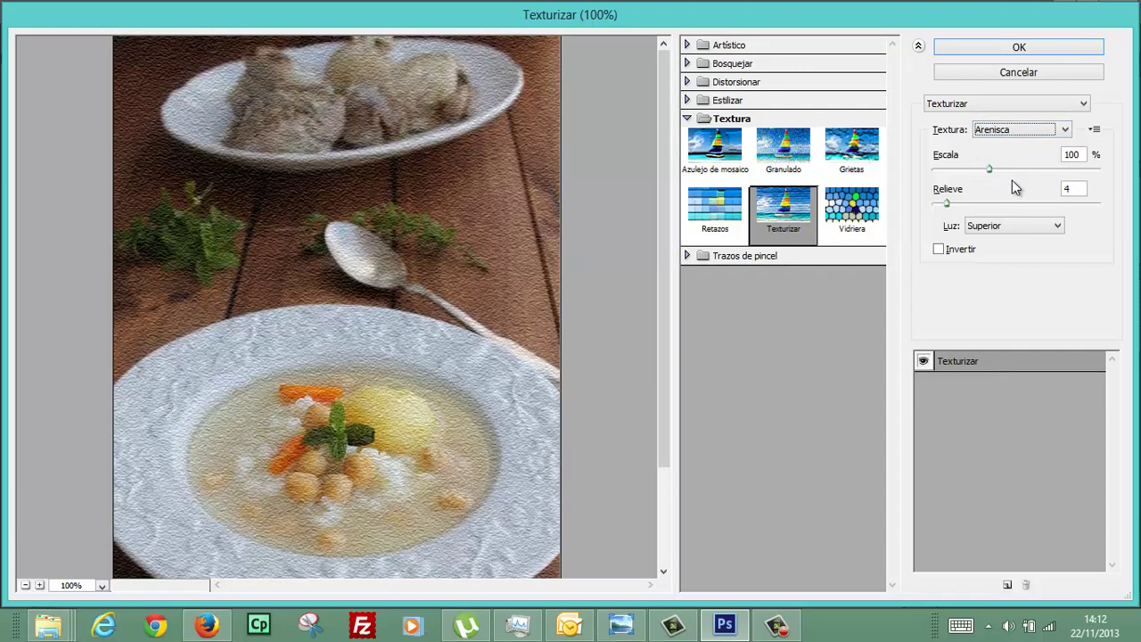
# Step: Set Texturizar to Escala 85%, Relieve 2 and Inferior light, then apply it
pyautogui.moveTo(991, 169)
pyautogui.mouseDown()
pyautogui.moveTo(933, 170)
pyautogui.moveTo(974, 178)
pyautogui.mouseUp()
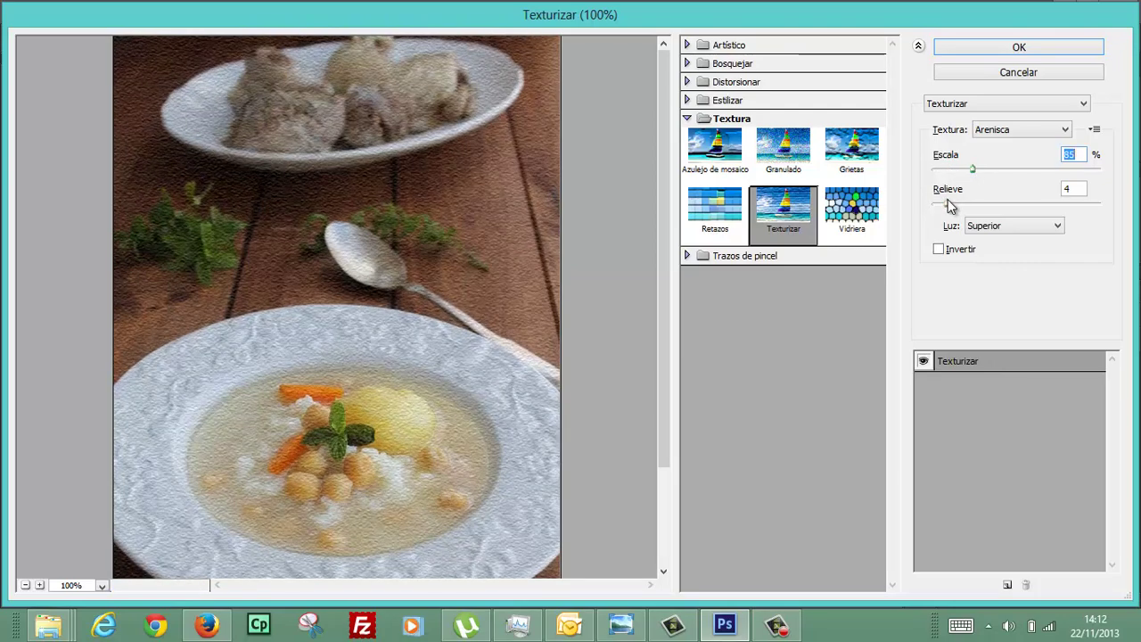
pyautogui.click(947, 204)
pyautogui.moveTo(948, 206); pyautogui.dragTo(936, 207)
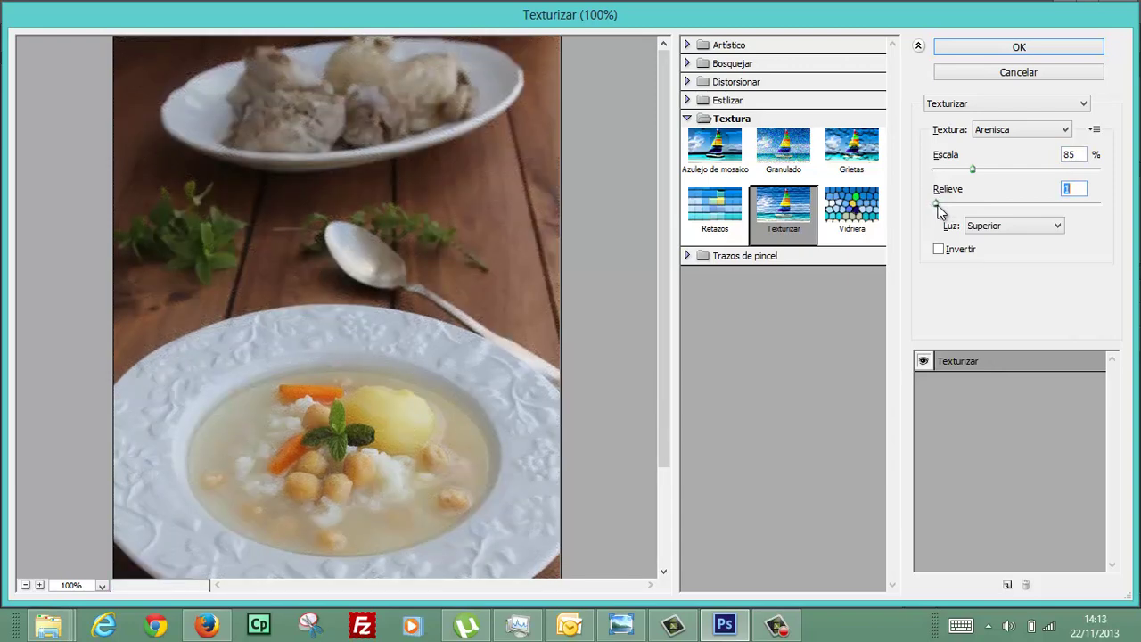
pyautogui.moveTo(936, 211); pyautogui.dragTo(943, 210)
pyautogui.moveTo(942, 209); pyautogui.dragTo(938, 210)
pyautogui.moveTo(938, 210); pyautogui.dragTo(943, 212)
pyautogui.click(985, 229)
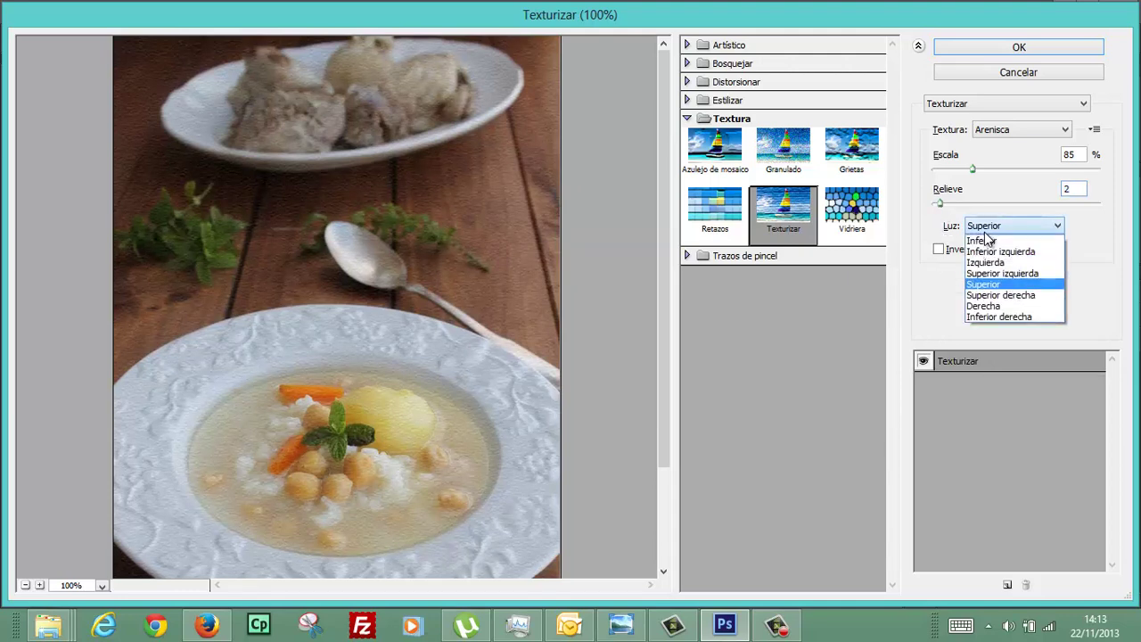
pyautogui.click(985, 241)
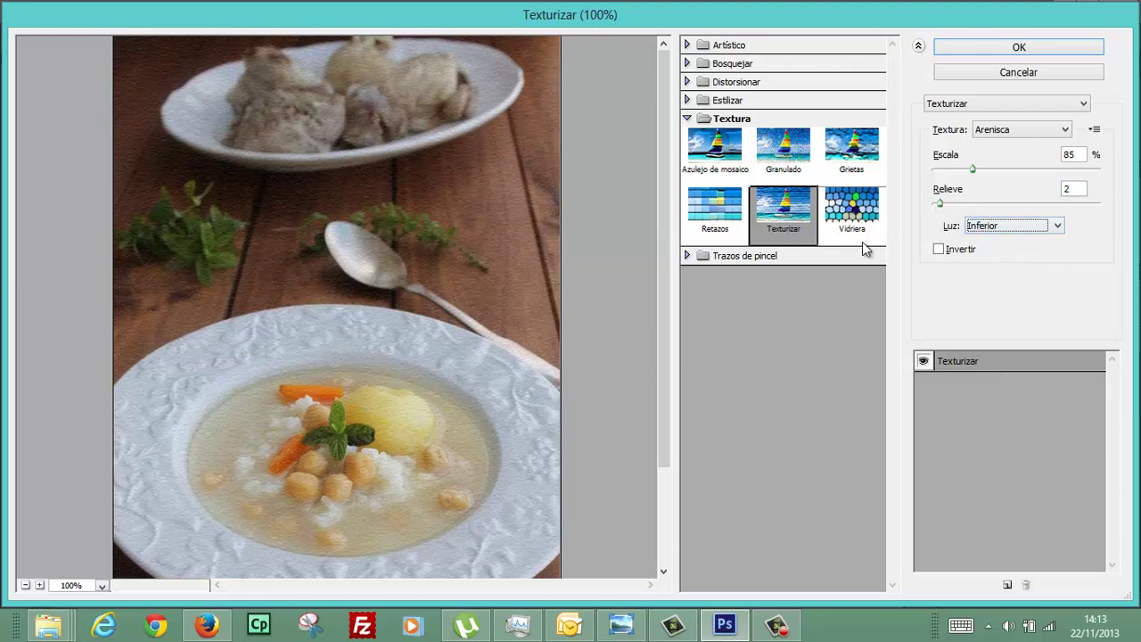
pyautogui.click(997, 50)
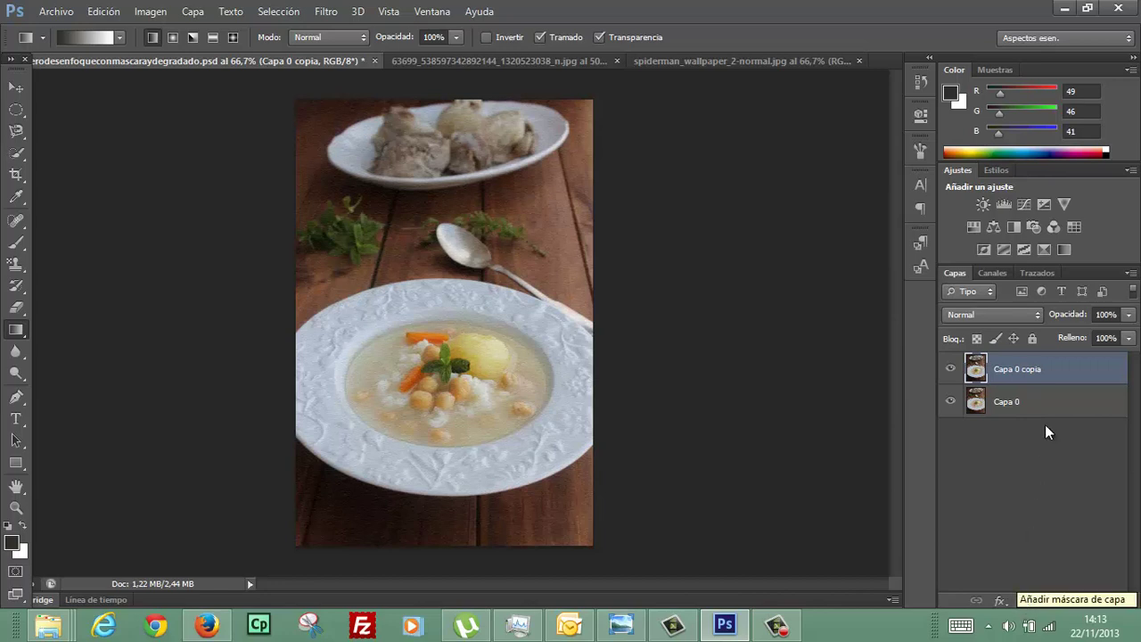
# Step: Rename the Capa 0 copia layer to 'filtro texturizar'
pyautogui.doubleClick(1017, 372)
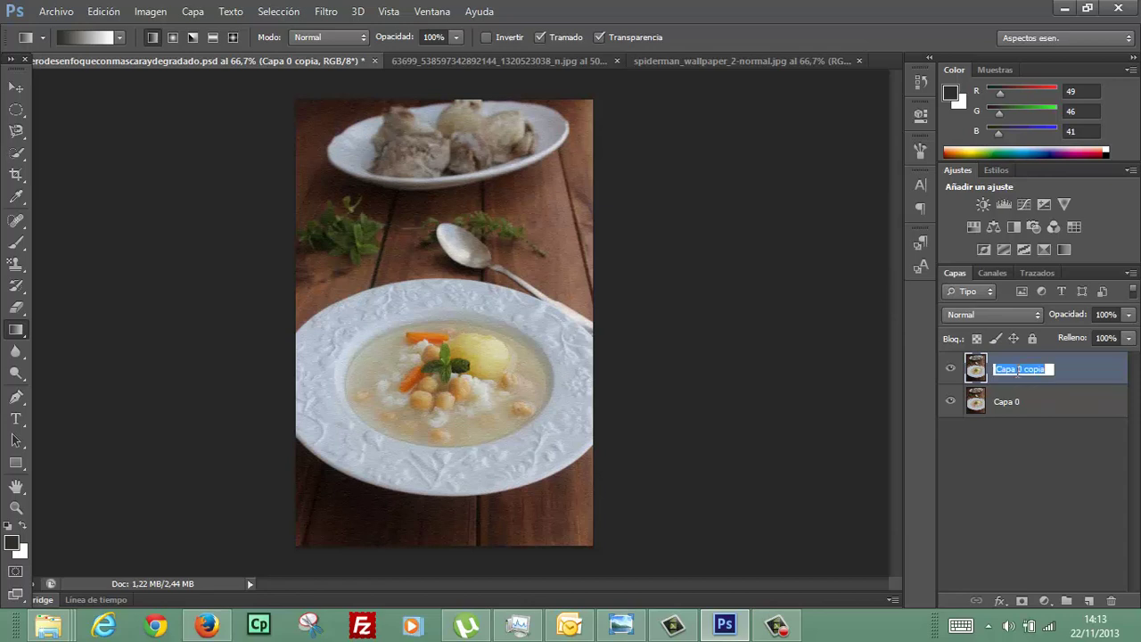
pyautogui.write('filtro')
pyautogui.write(' texturiza')
pyautogui.write('r')
pyautogui.press('Return')
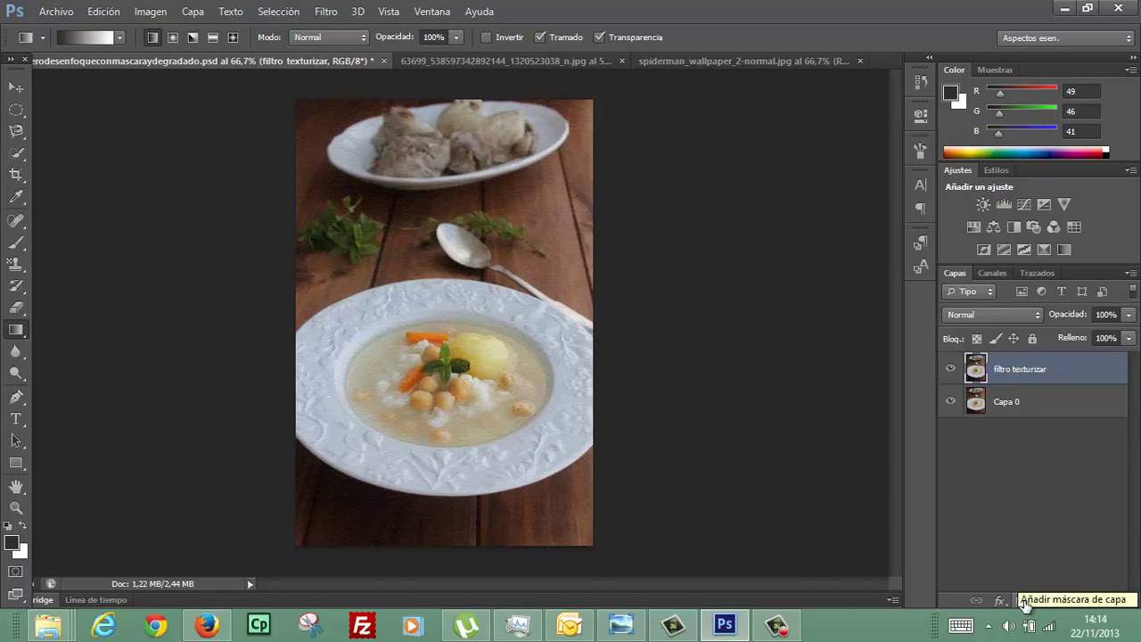
# Step: Add a white layer mask to filtro texturizar, undo a stray photo gradient, and select the mask
pyautogui.click(1023, 601)
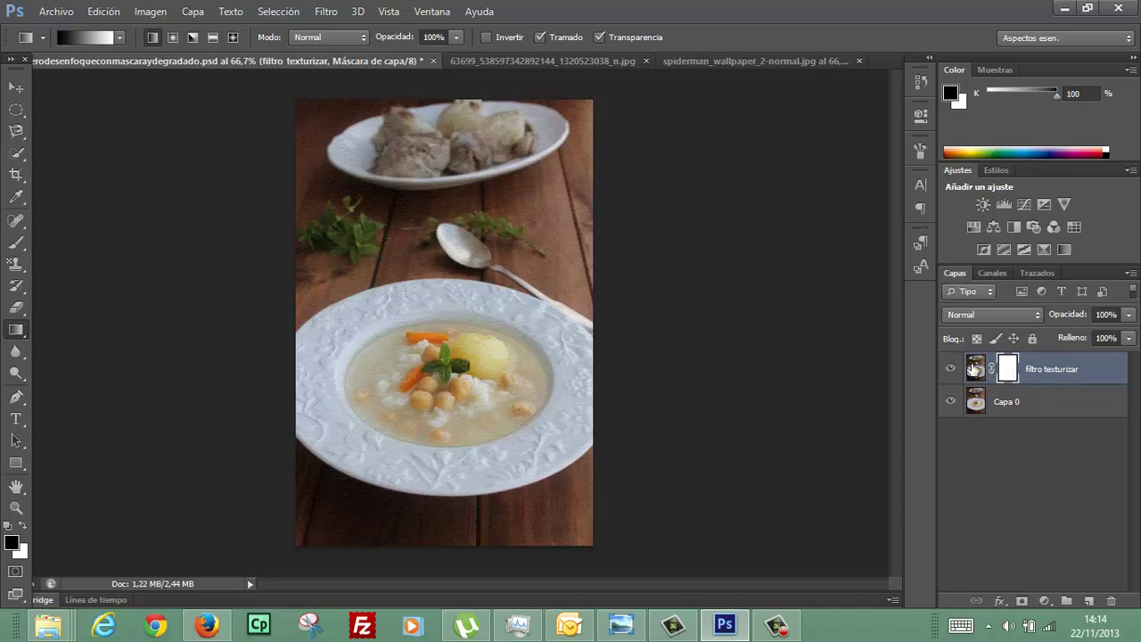
pyautogui.click(976, 368)
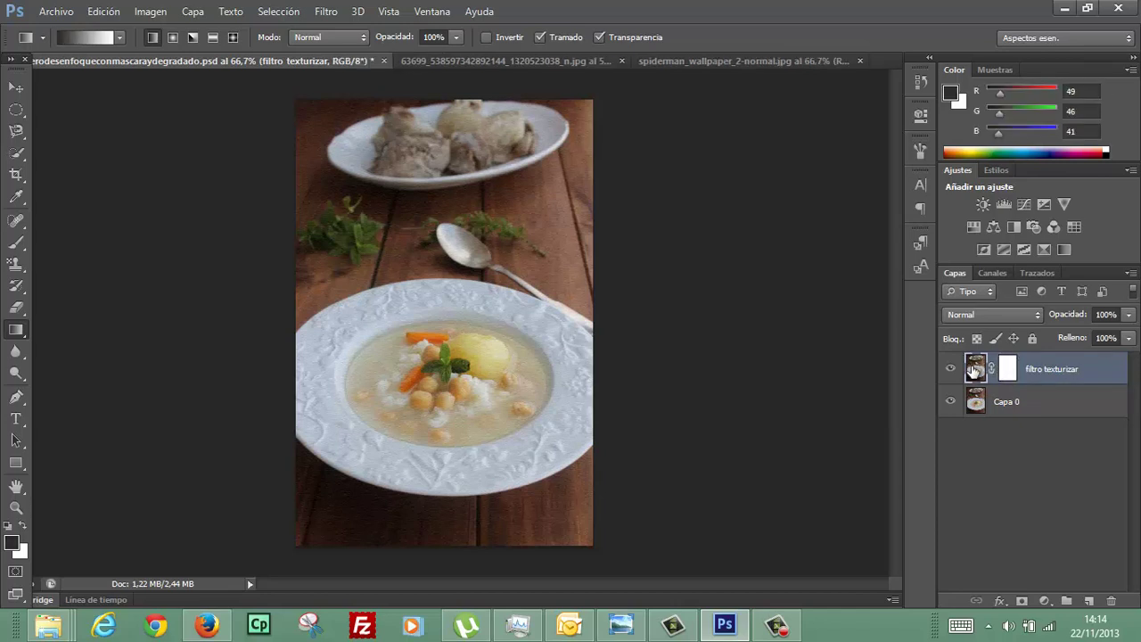
pyautogui.moveTo(495, 251); pyautogui.dragTo(470, 400)
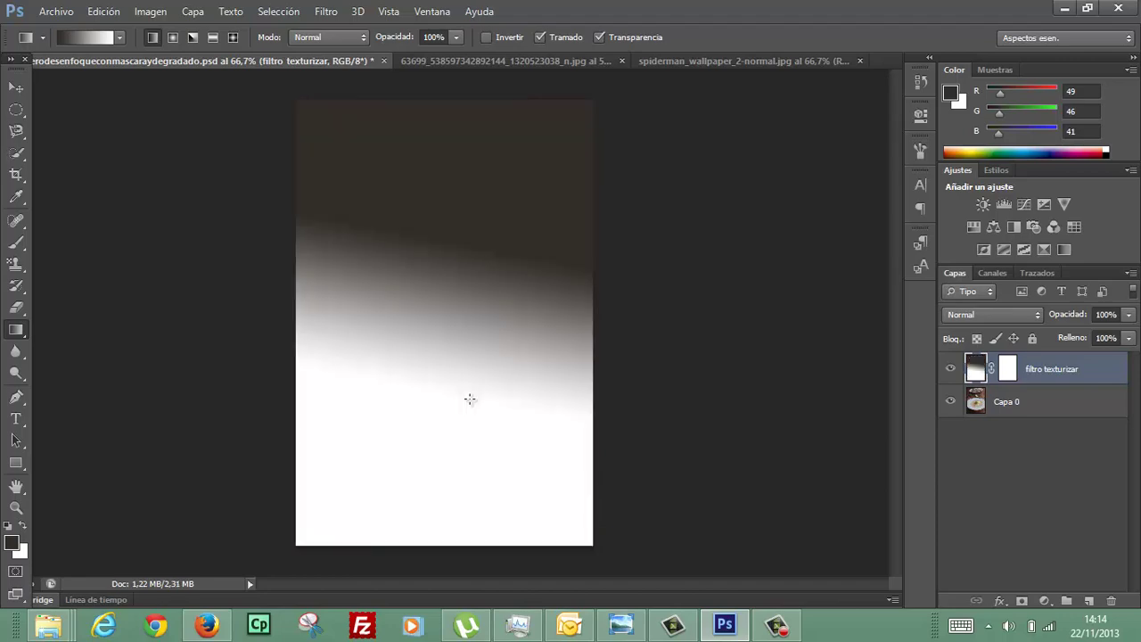
pyautogui.click(117, 18)
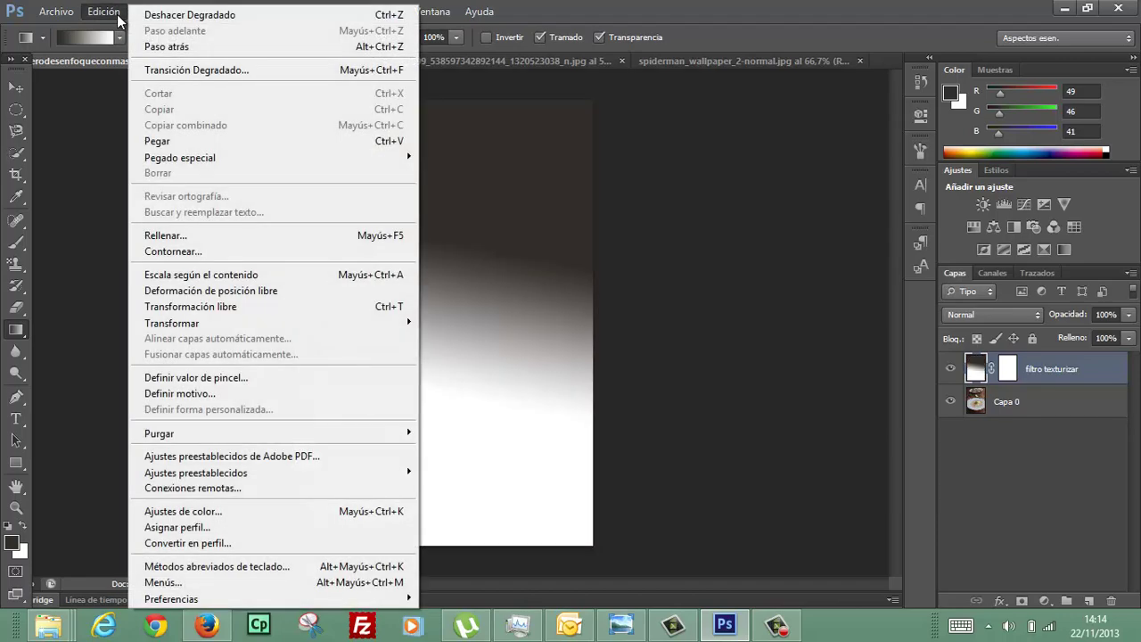
pyautogui.click(165, 16)
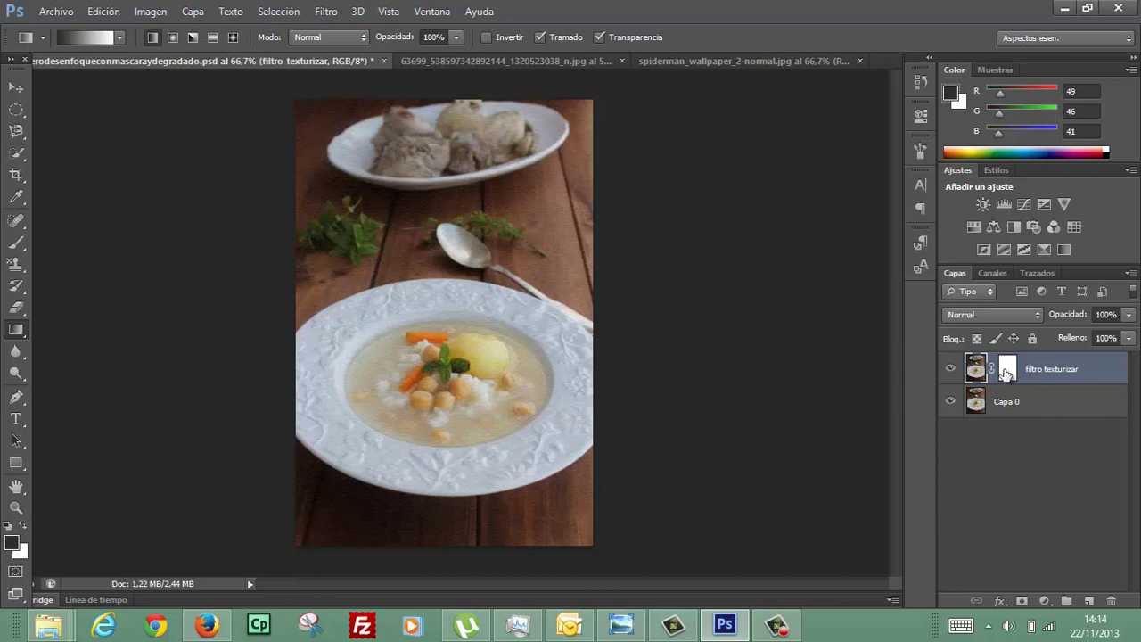
pyautogui.click(1008, 369)
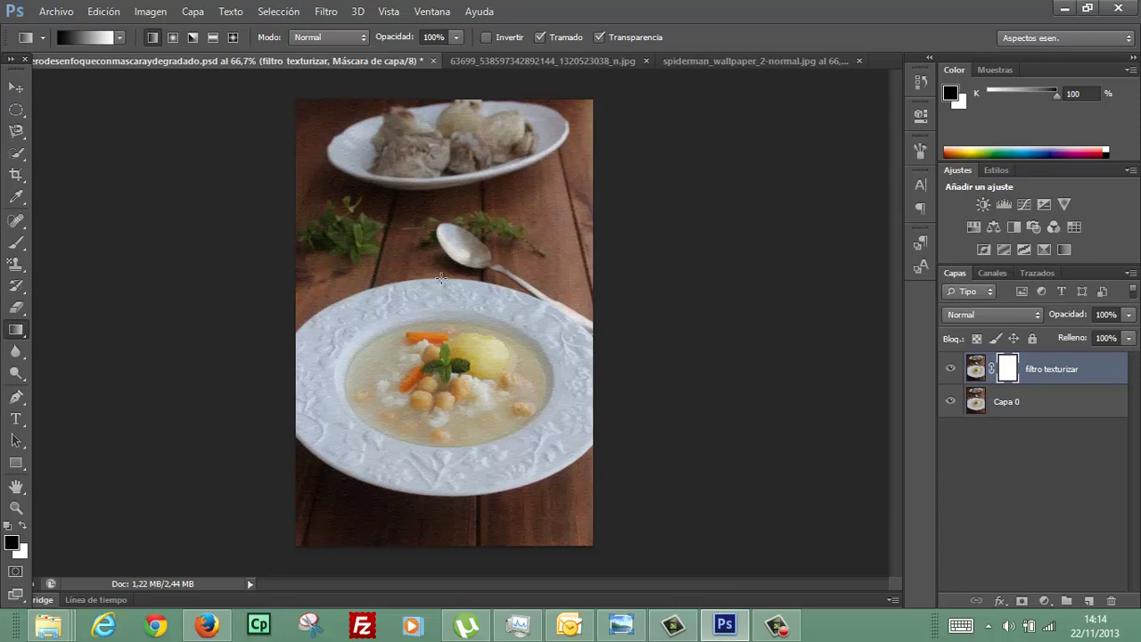
# Step: Draw a mask gradient from the soup plate rim up toward the top plate
pyautogui.moveTo(441, 279); pyautogui.dragTo(443, 124)
# Step: Select Capa 0 and the Dodge tool, then undo a trial brightening stroke
pyautogui.click(1003, 406)
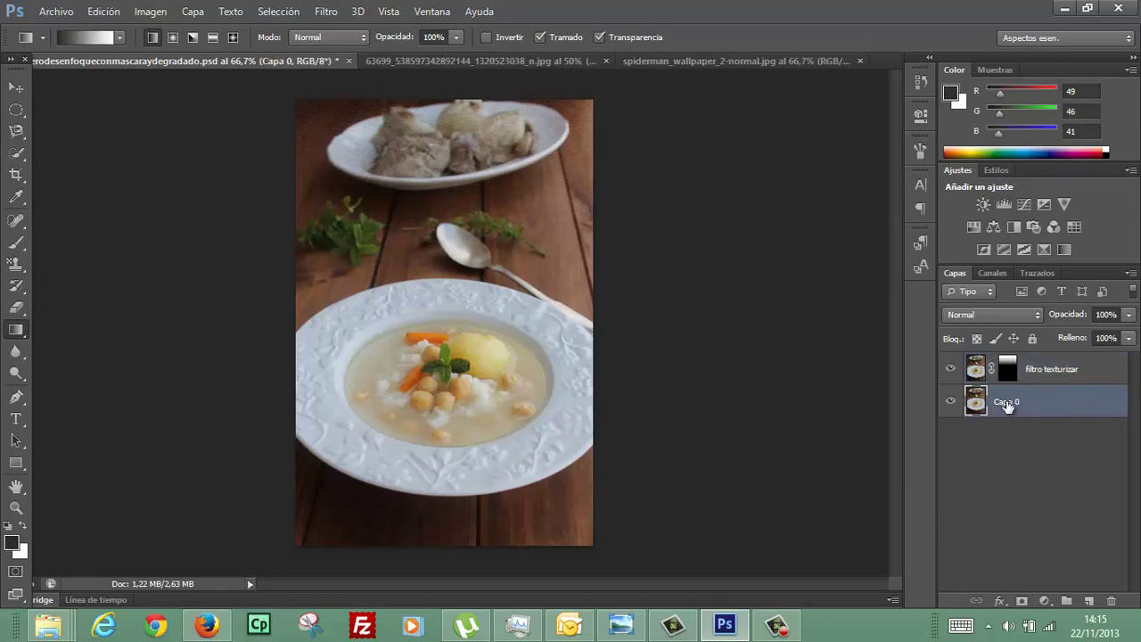
pyautogui.click(8, 330)
pyautogui.click(16, 354)
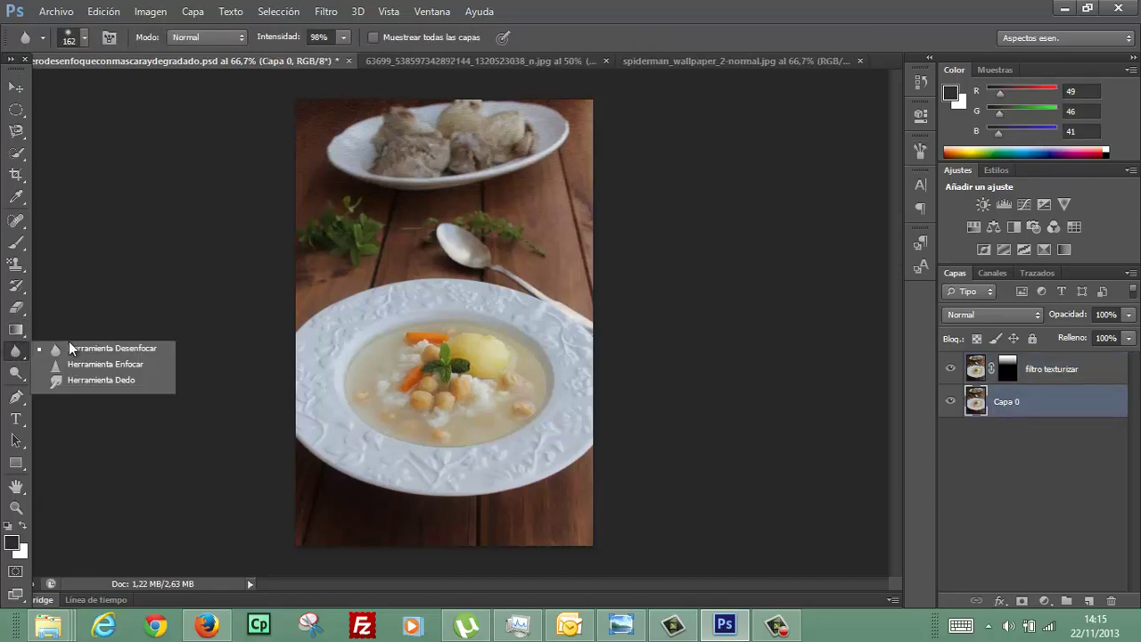
pyautogui.click(16, 372)
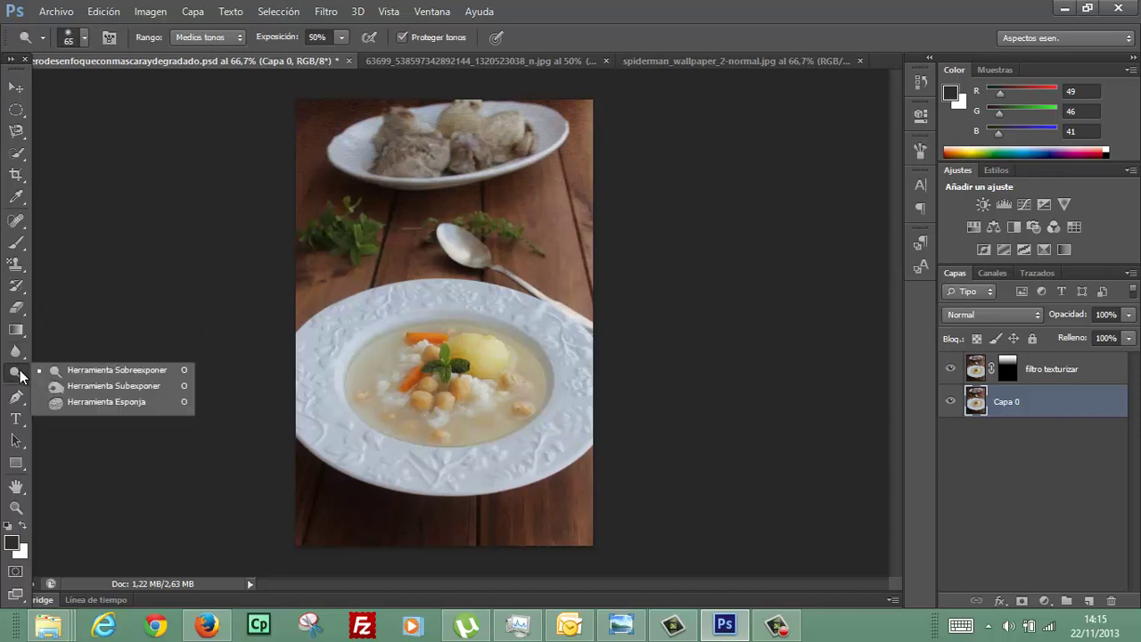
pyautogui.click(121, 369)
pyautogui.moveTo(378, 395)
pyautogui.mouseDown()
pyautogui.moveTo(481, 363)
pyautogui.moveTo(461, 409)
pyautogui.moveTo(377, 382)
pyautogui.mouseUp()
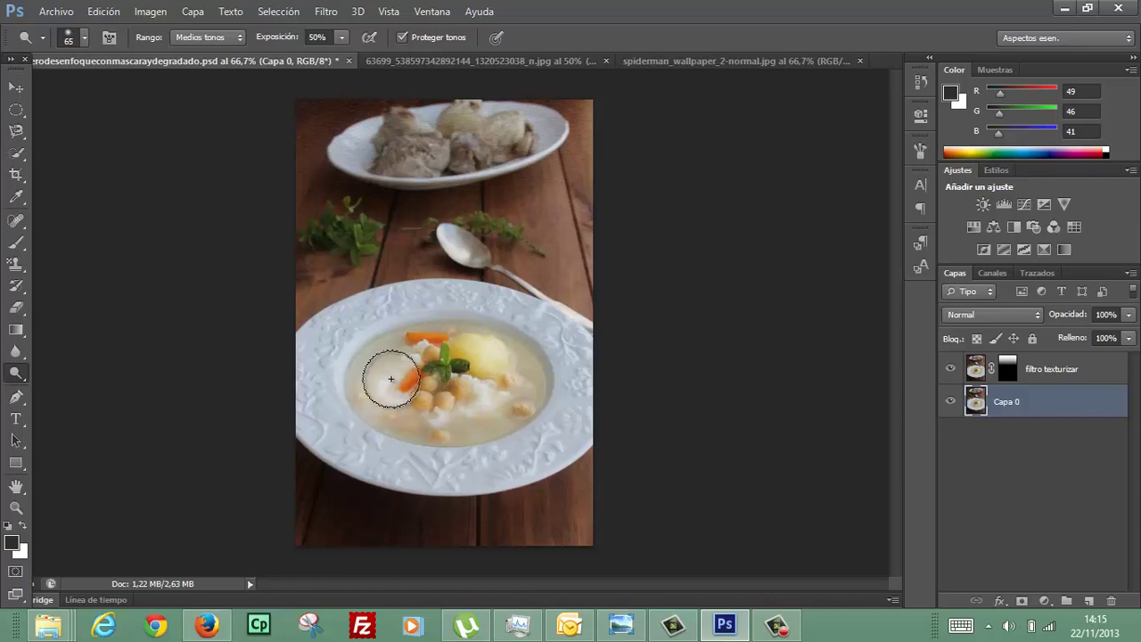
pyautogui.hotkey('ctrl', 'z')
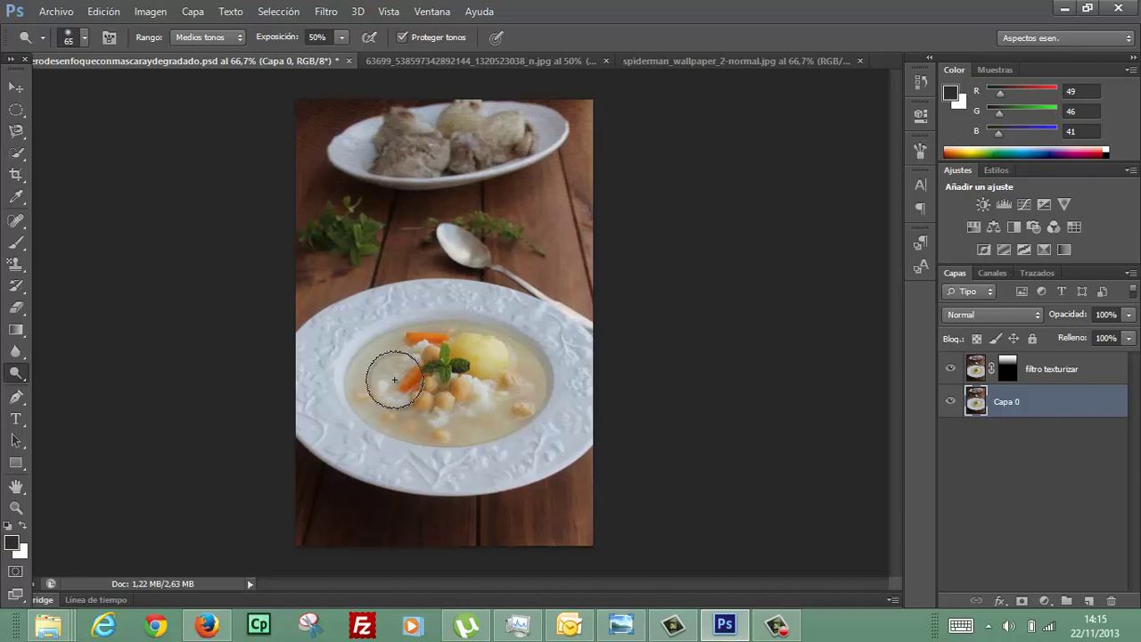
# Step: Lower the Dodge exposure to 20% and brighten the soup vegetables
pyautogui.click(341, 38)
pyautogui.moveTo(340, 60); pyautogui.dragTo(310, 61)
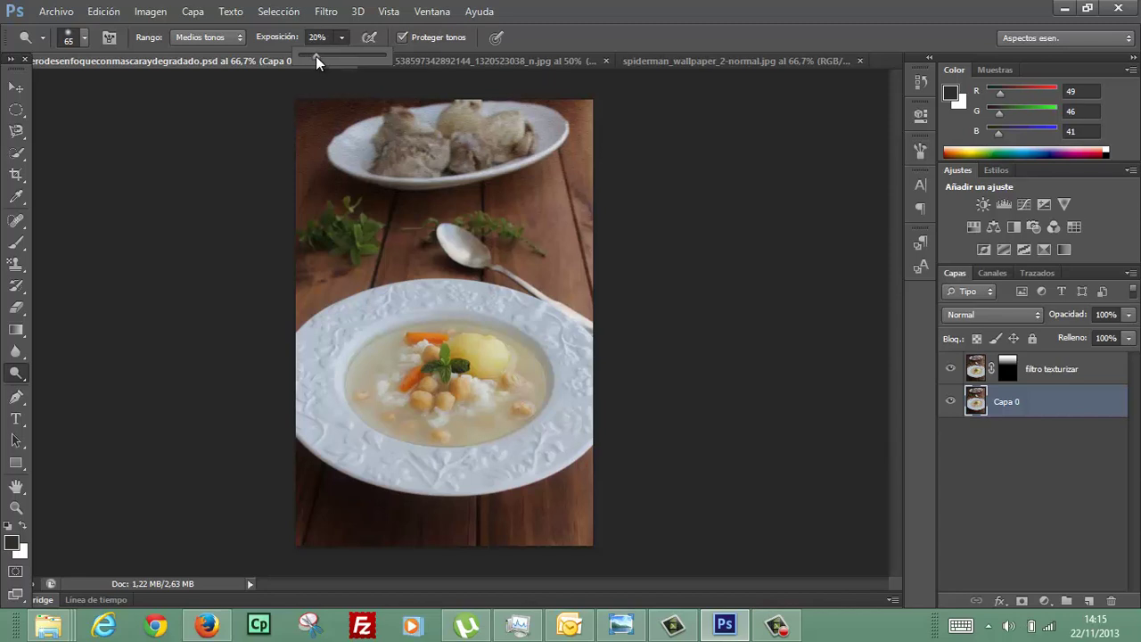
pyautogui.moveTo(446, 370)
pyautogui.mouseDown()
pyautogui.moveTo(440, 356)
pyautogui.moveTo(513, 375)
pyautogui.moveTo(485, 408)
pyautogui.moveTo(444, 415)
pyautogui.moveTo(419, 409)
pyautogui.moveTo(388, 368)
pyautogui.moveTo(428, 350)
pyautogui.moveTo(491, 384)
pyautogui.moveTo(477, 406)
pyautogui.moveTo(408, 394)
pyautogui.moveTo(394, 376)
pyautogui.moveTo(528, 379)
pyautogui.mouseUp()
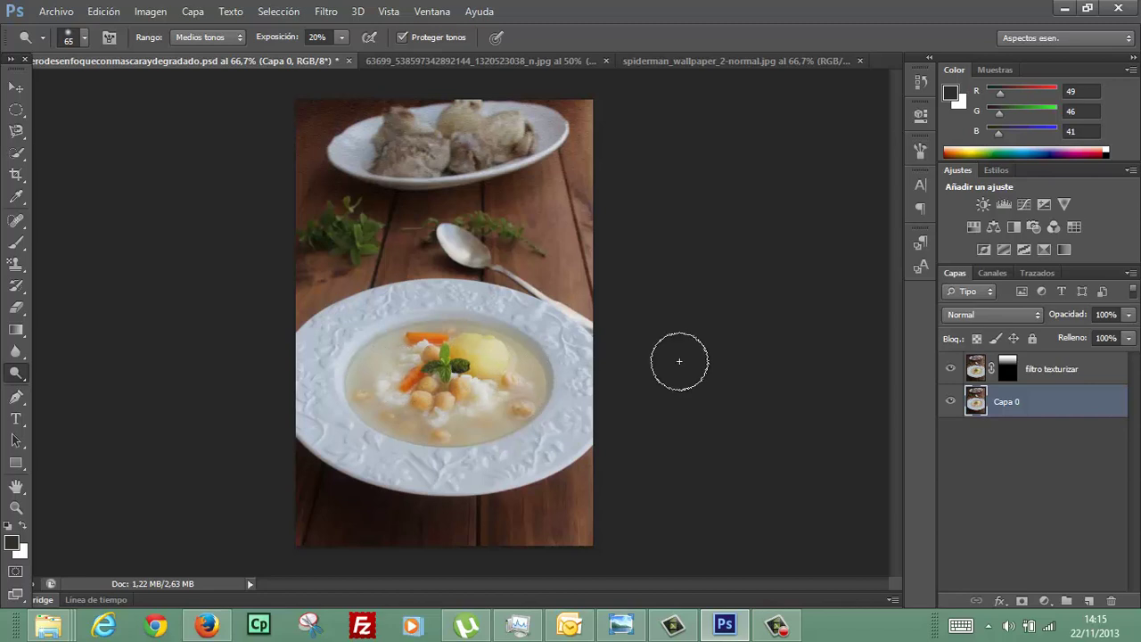
pyautogui.moveTo(776, 625)
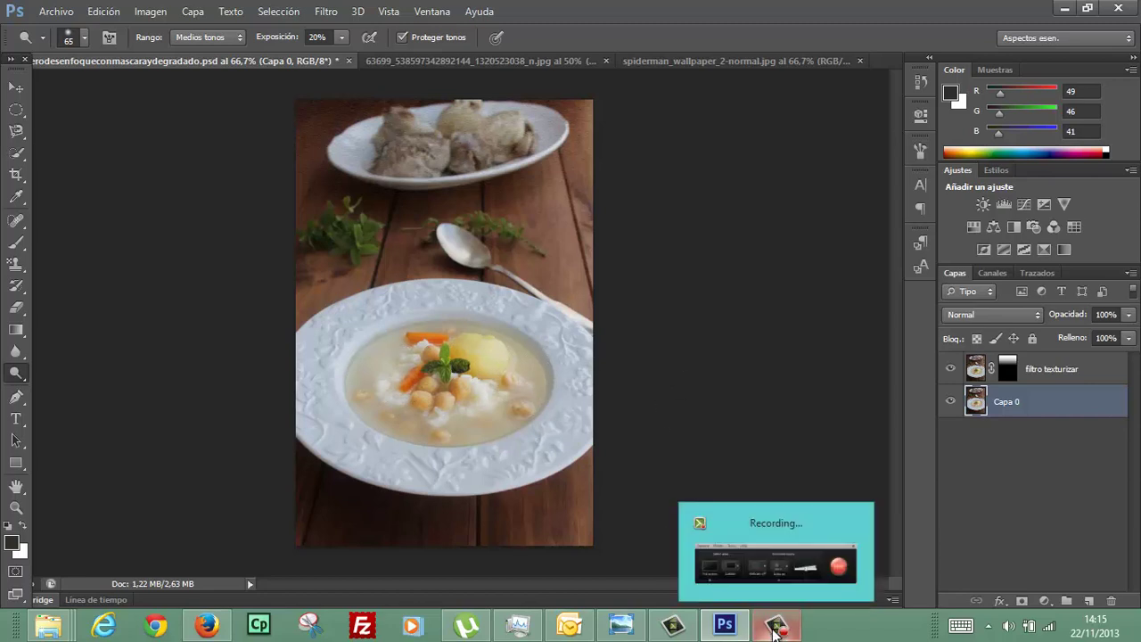
pyautogui.click(774, 632)
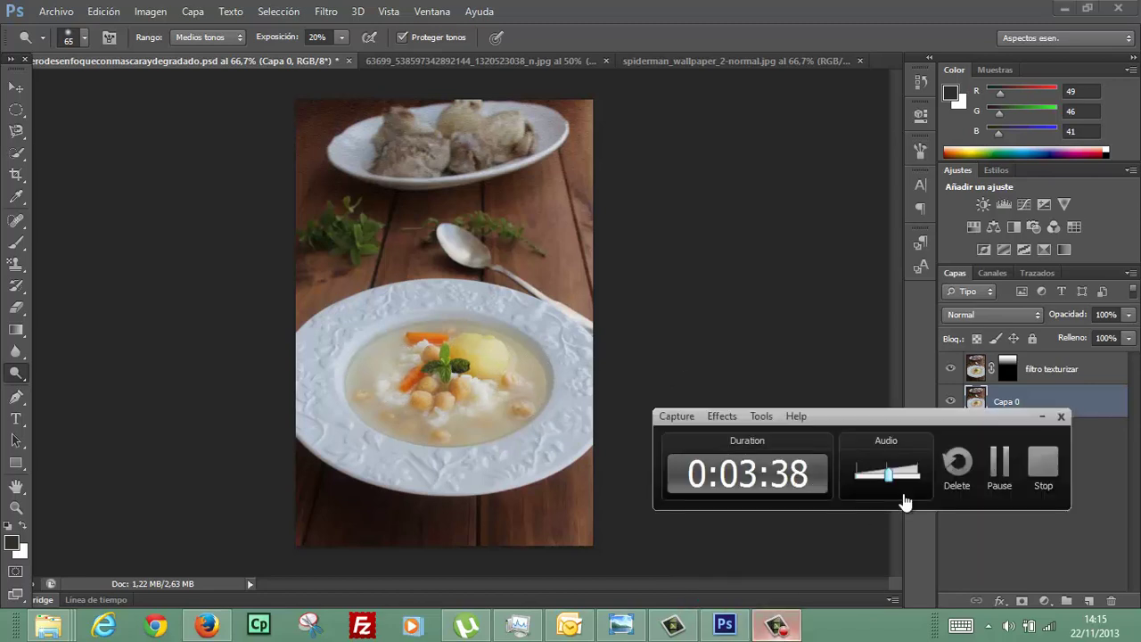